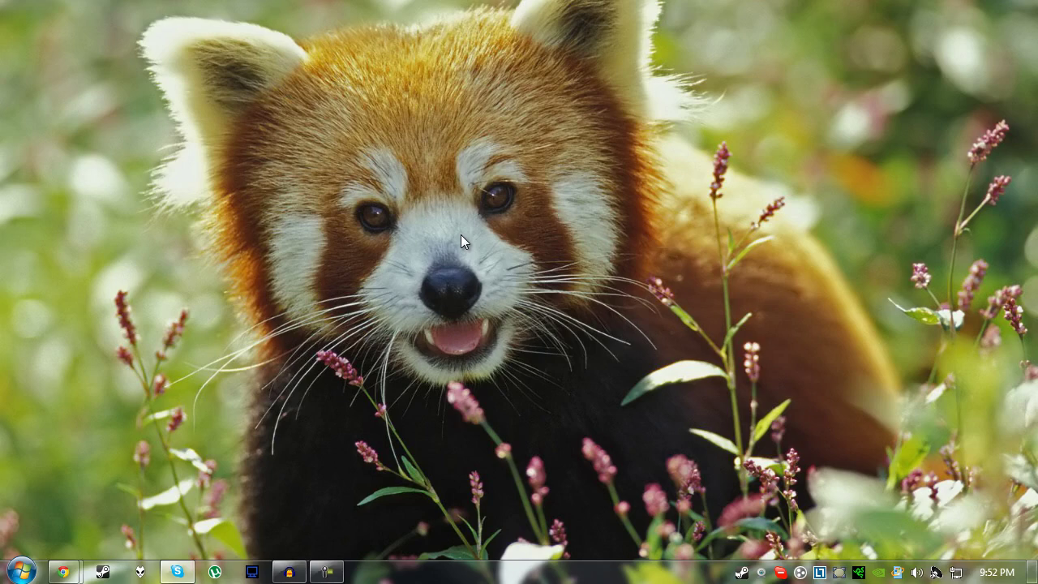
Open the steamapps folder inside C:\Program Files (x86)\Steam.
{"action": "left_click", "coordinate": [22, 570]}
{"action": "left_click", "coordinate": [243, 367]}
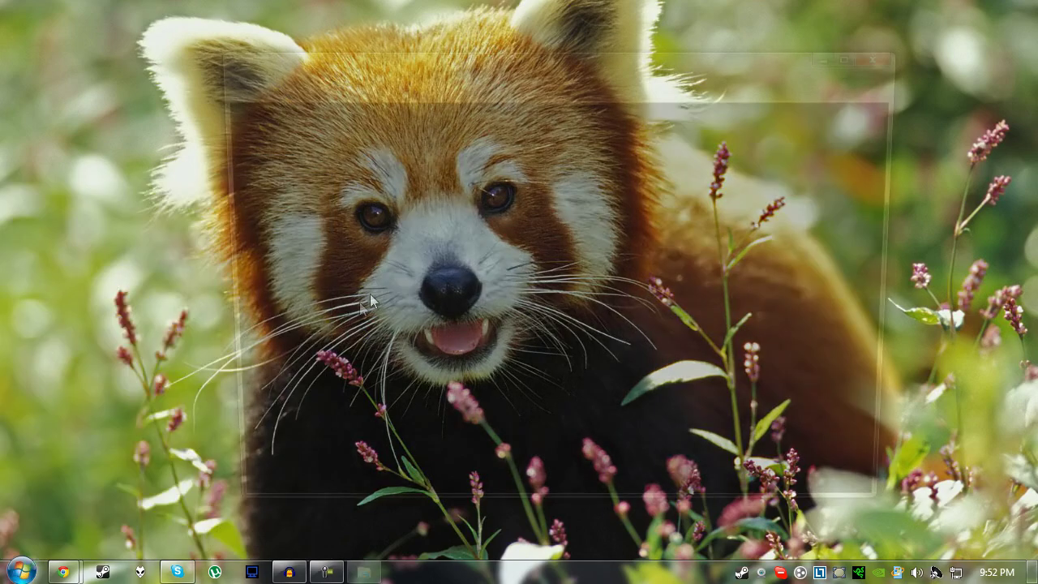
{"action": "double_click", "coordinate": [460, 165]}
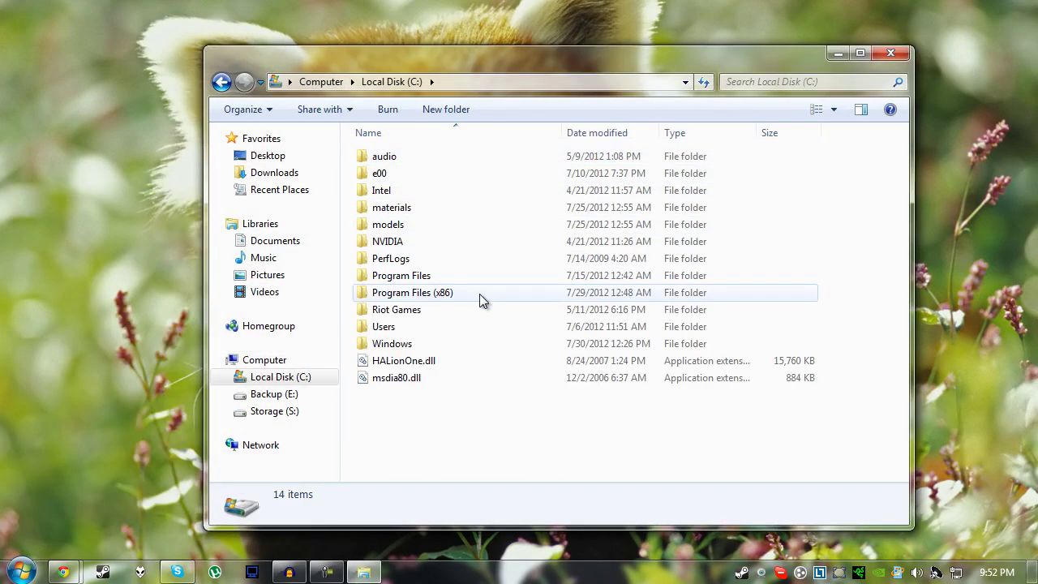
{"action": "double_click", "coordinate": [479, 297]}
{"action": "scroll", "coordinate": [480, 297], "scroll_direction": "down", "scroll_amount": 4}
{"action": "scroll", "coordinate": [479, 297], "scroll_direction": "down", "scroll_amount": 2}
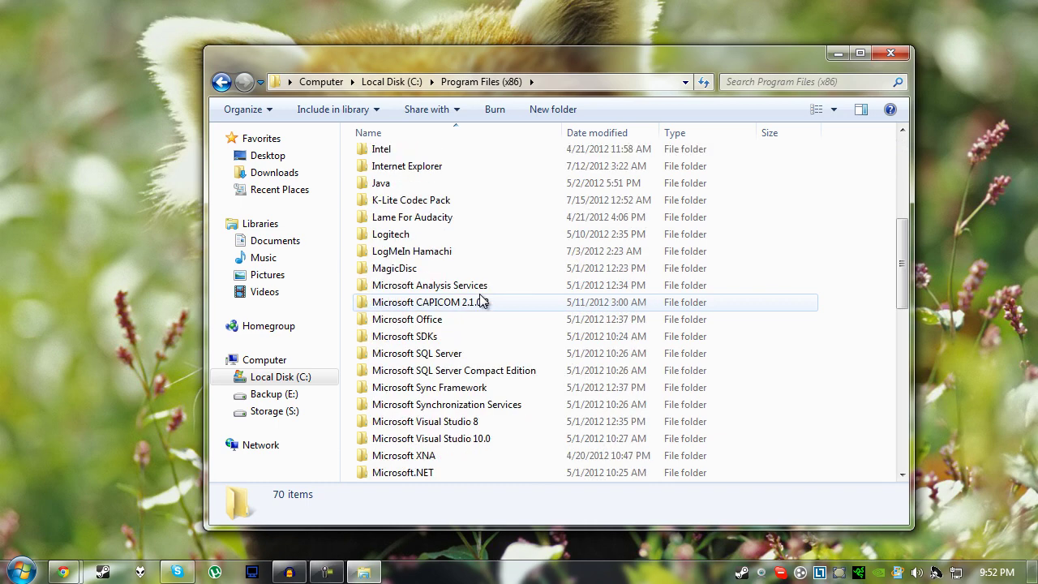
{"action": "scroll", "coordinate": [479, 299], "scroll_direction": "down", "scroll_amount": 10}
{"action": "key", "text": "s"}
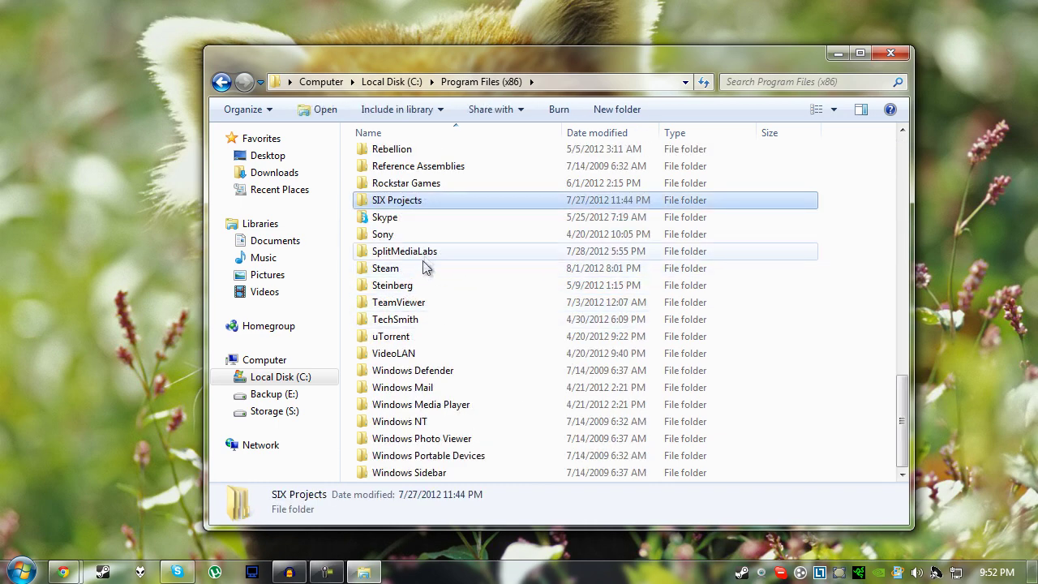
{"action": "double_click", "coordinate": [428, 268]}
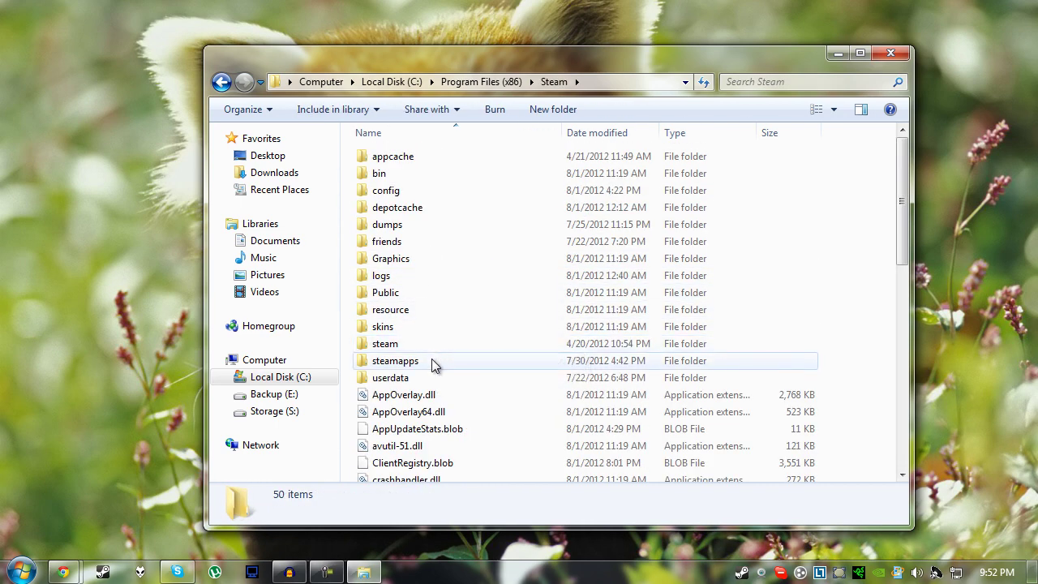
{"action": "double_click", "coordinate": [397, 361]}
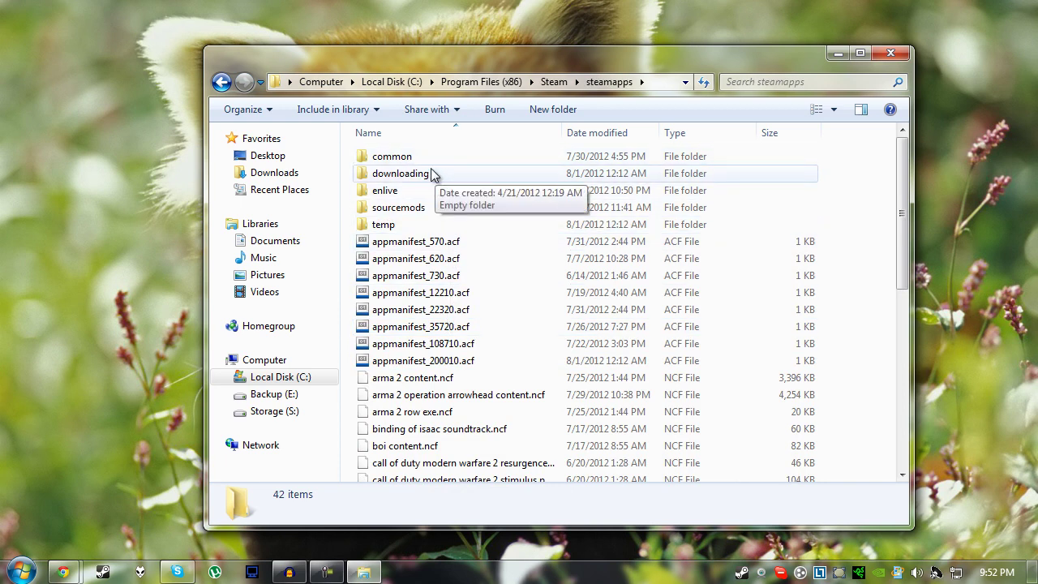
Open the arma 2 operation arrowhead folder inside steamapps\common.
{"action": "mouse_move", "coordinate": [430, 159]}
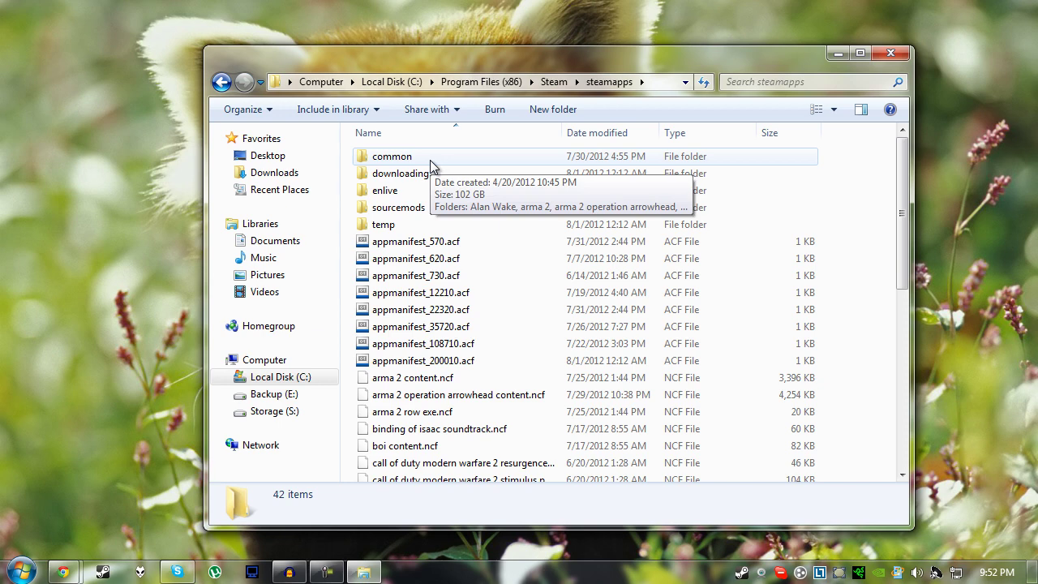
{"action": "double_click", "coordinate": [431, 157]}
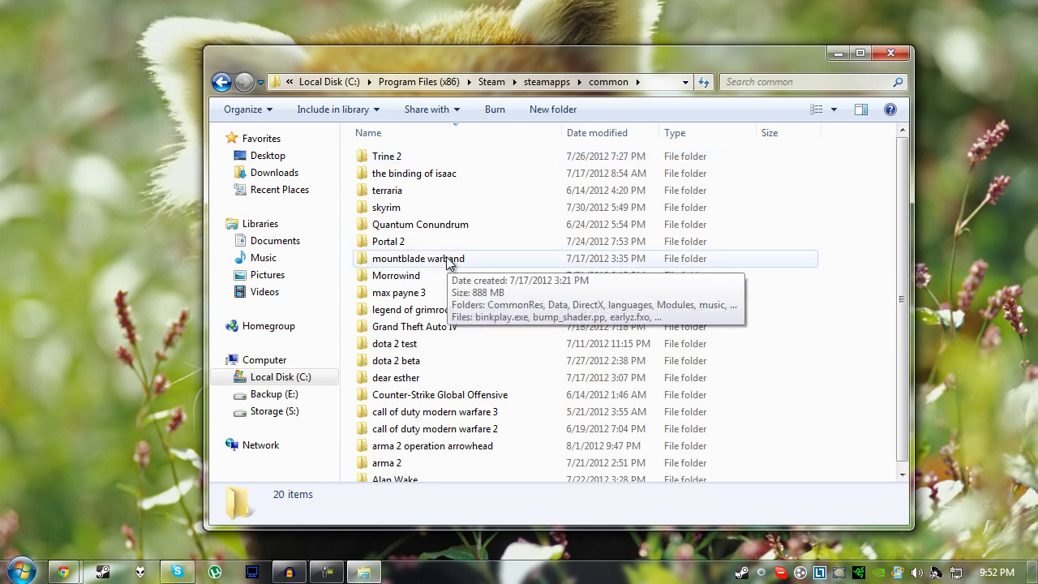
{"action": "scroll", "coordinate": [451, 276], "scroll_direction": "down", "scroll_amount": 1}
{"action": "double_click", "coordinate": [488, 437]}
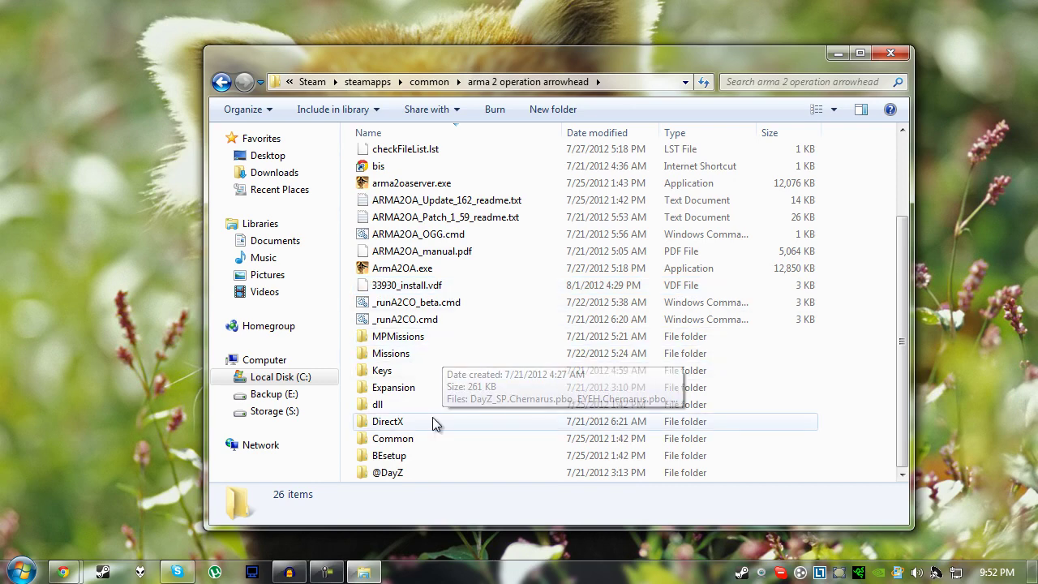
Copy arma2oa.exe from the Expansion\beta folder of arma 2 operation arrowhead.
{"action": "double_click", "coordinate": [427, 388]}
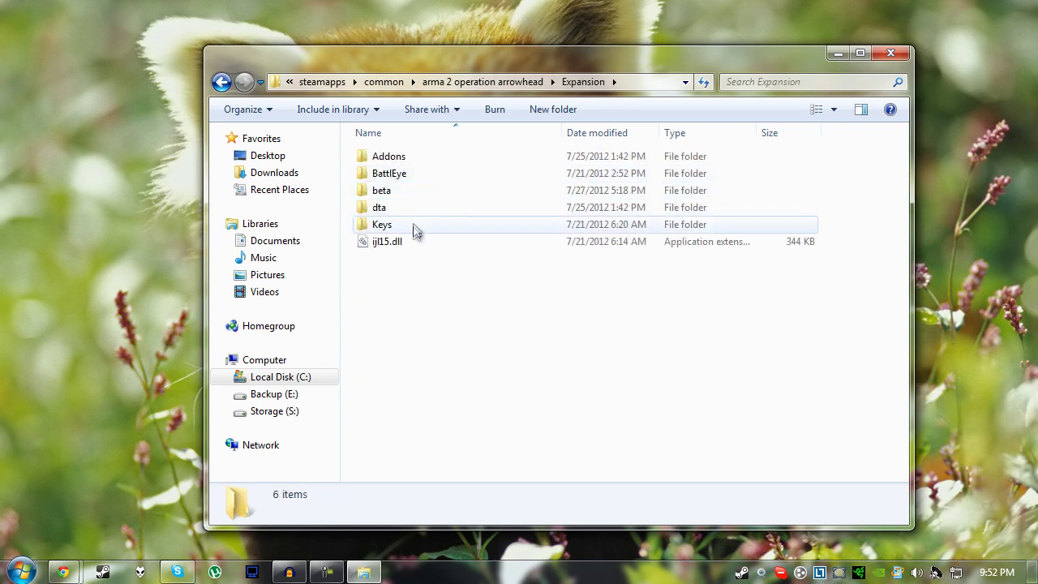
{"action": "double_click", "coordinate": [411, 194]}
{"action": "left_click", "coordinate": [425, 193]}
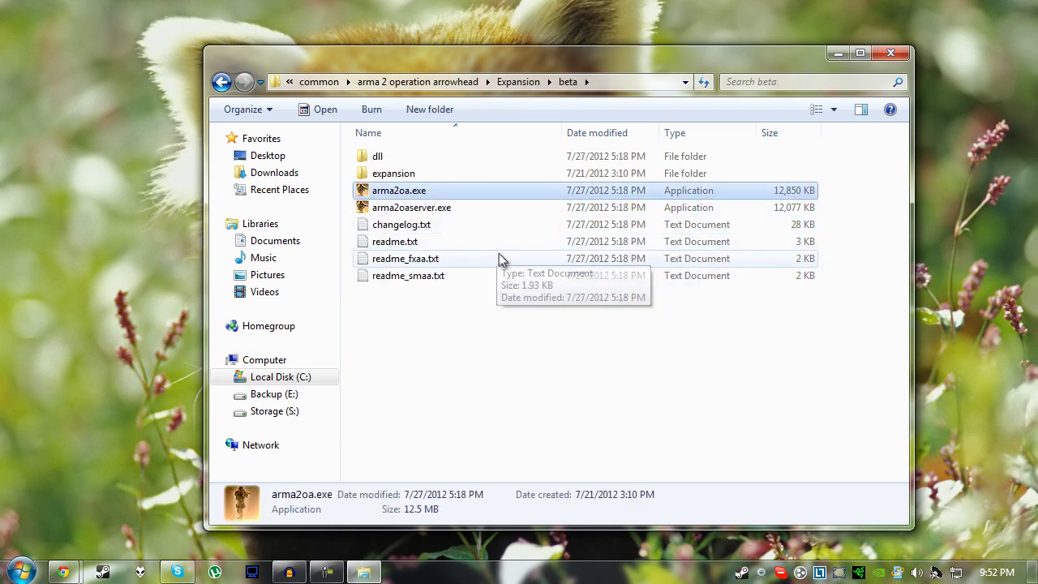
Rename ArmA2OA.exe in the arma 2 operation arrowhead folder to ArmA2OAold.exe and paste the copied beta arma2oa.exe there.
{"action": "key", "text": "BackSpace"}
{"action": "key", "text": "BackSpace"}
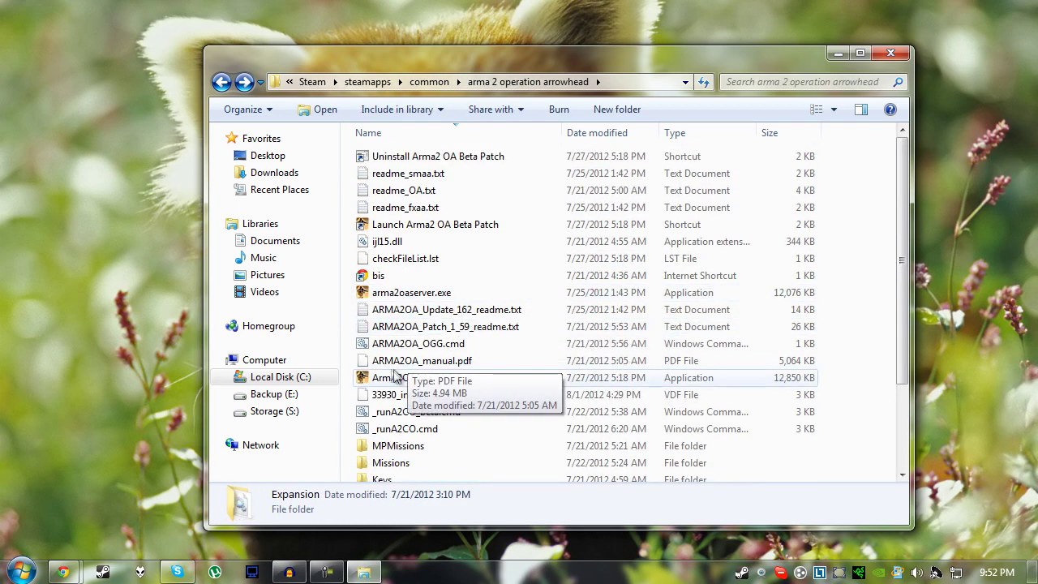
{"action": "left_click", "coordinate": [410, 382]}
{"action": "left_click", "coordinate": [412, 382]}
{"action": "left_click", "coordinate": [418, 378]}
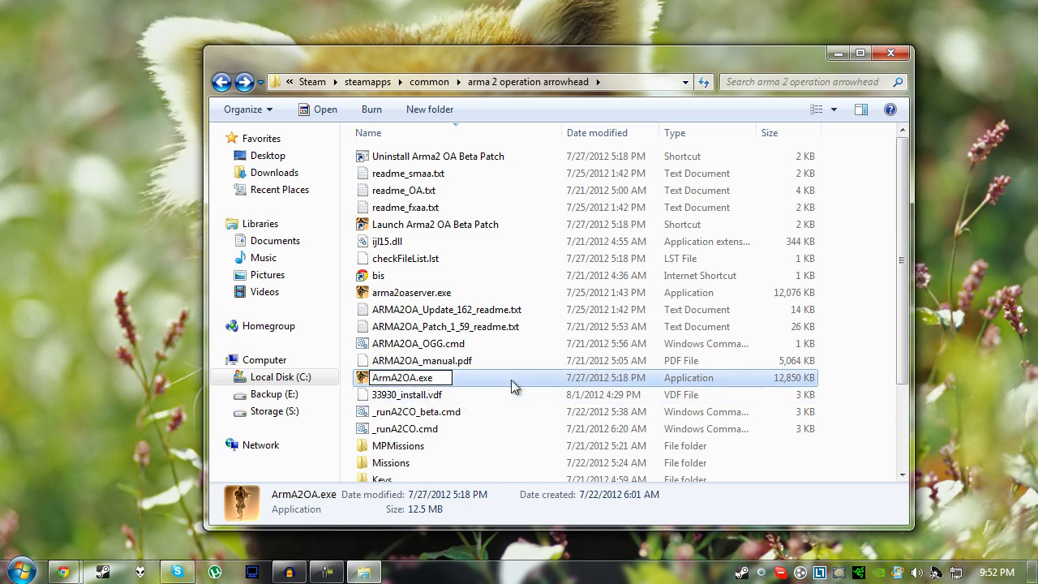
{"action": "type", "text": "old"}
{"action": "key", "text": "Return"}
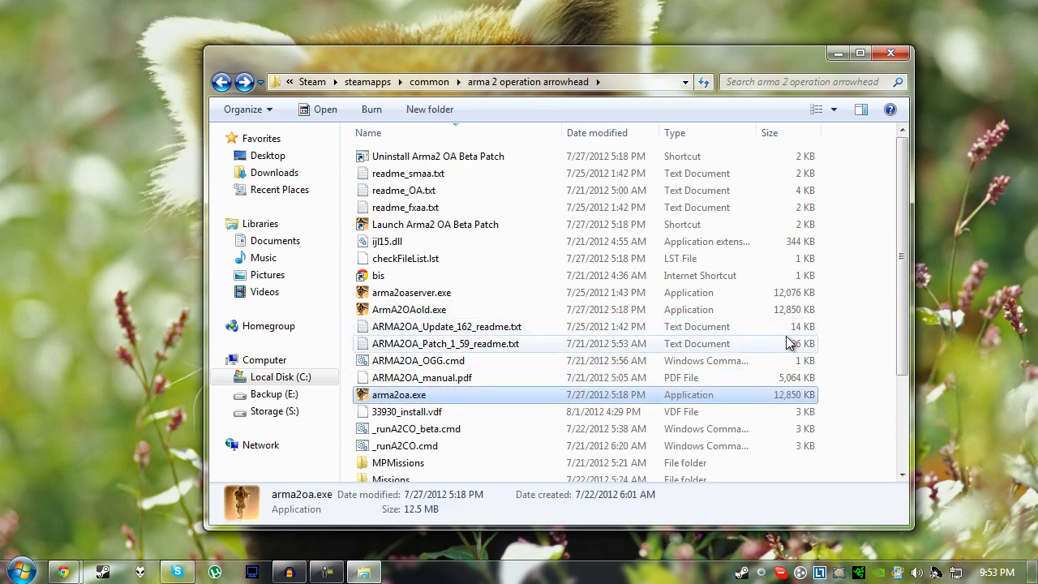
{"action": "key", "text": "ctrl+v"}
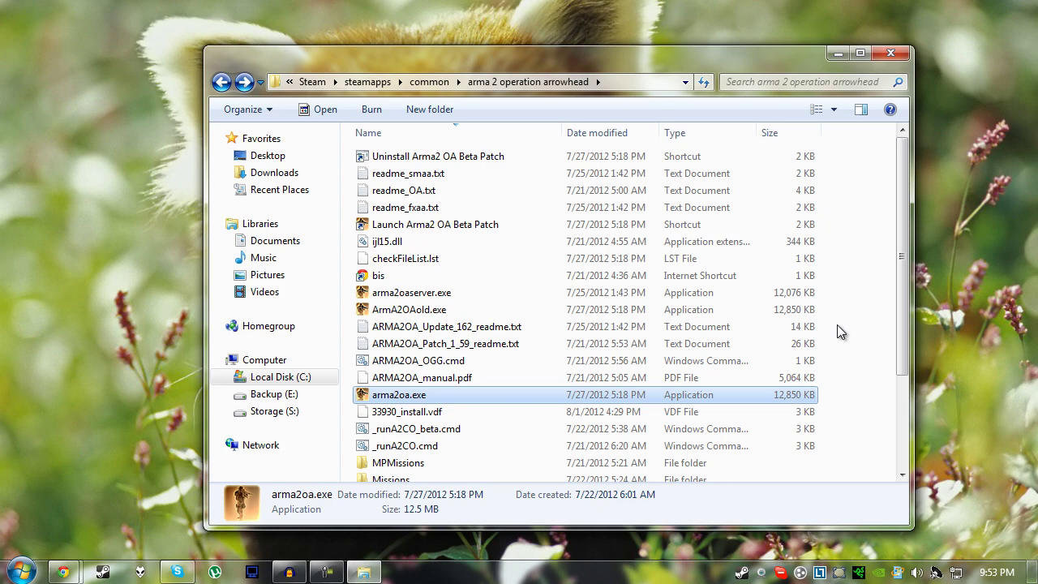
{"action": "left_click", "coordinate": [884, 54]}
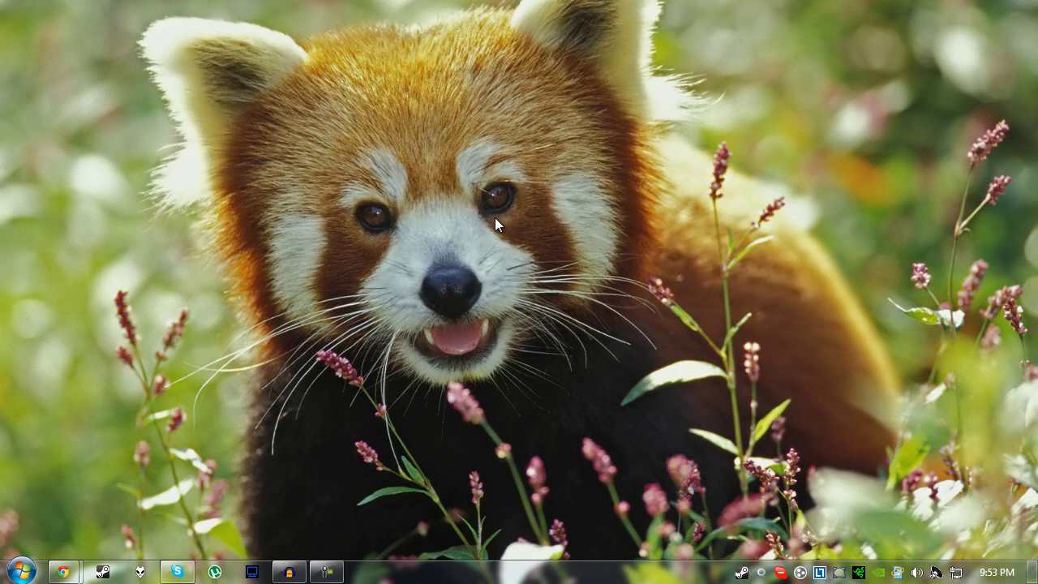
{"action": "left_click", "coordinate": [63, 572]}
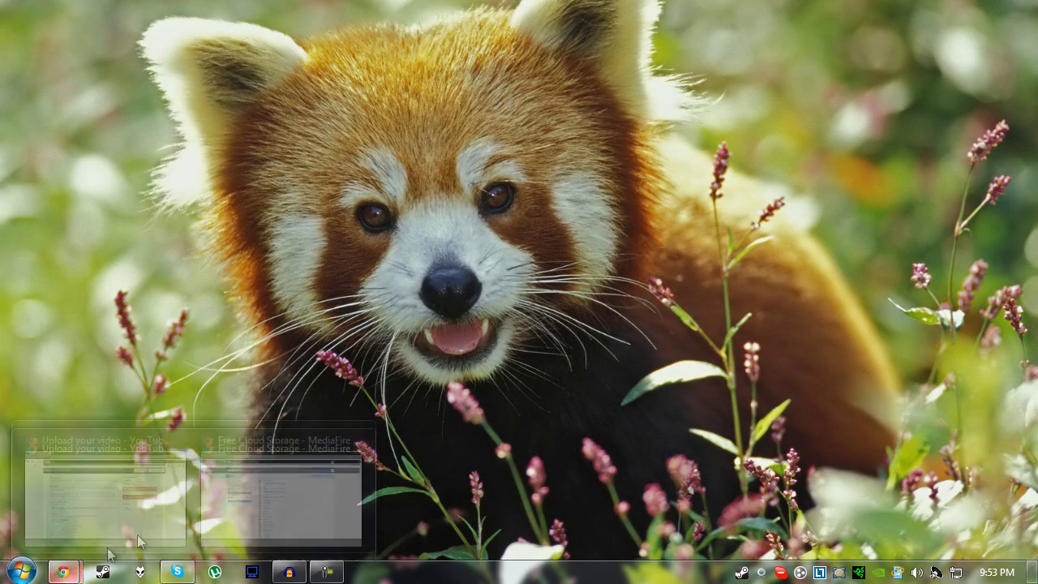
{"action": "left_click", "coordinate": [137, 535]}
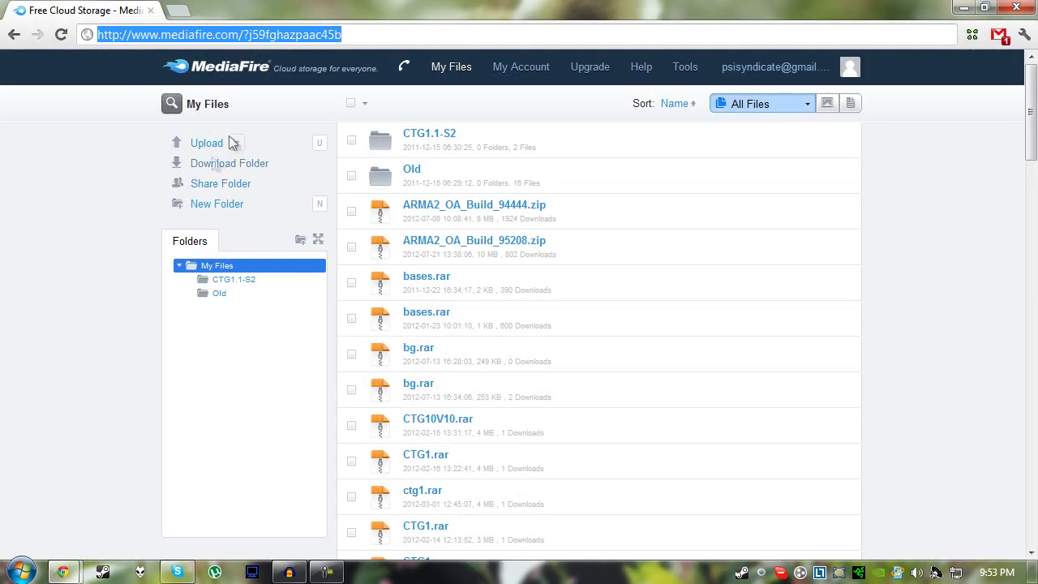
{"action": "triple_click", "coordinate": [324, 36]}
{"action": "left_click", "coordinate": [129, 178]}
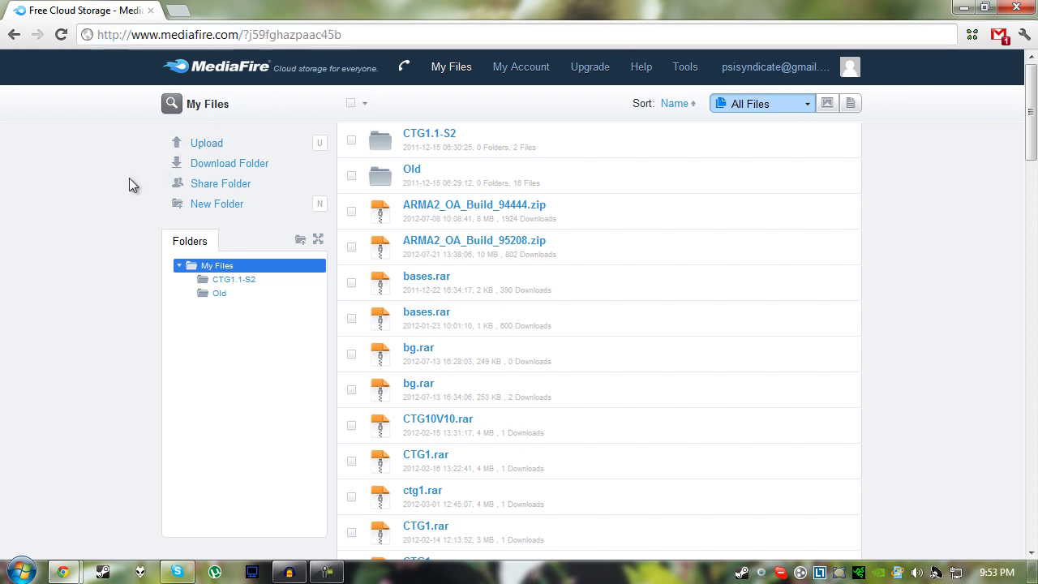
{"action": "left_click", "coordinate": [277, 39]}
{"action": "key", "text": "Return"}
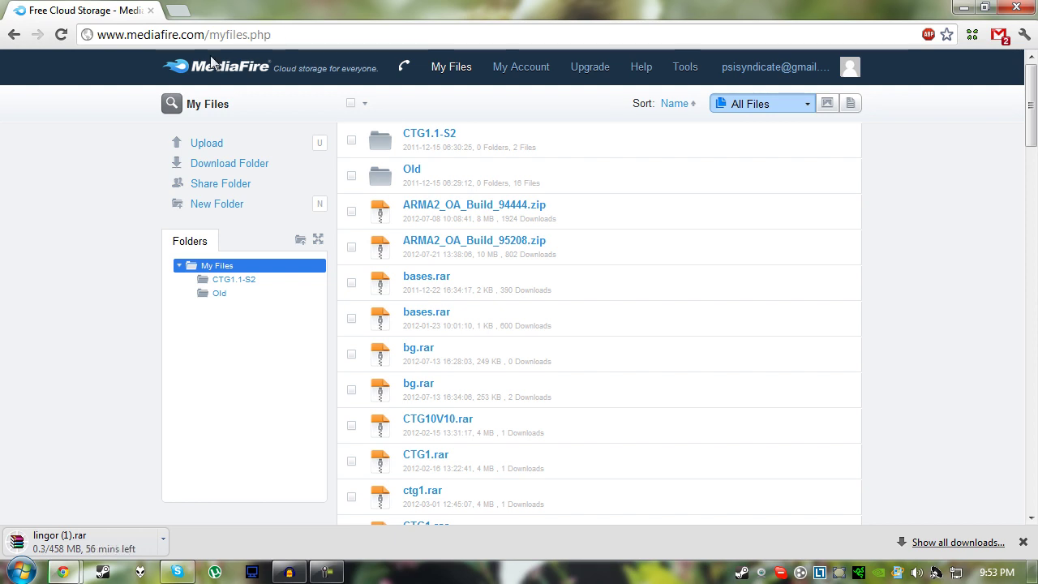
Cancel the running lingor archive download and minimize the browser.
{"action": "left_click", "coordinate": [164, 540]}
{"action": "left_click", "coordinate": [195, 513]}
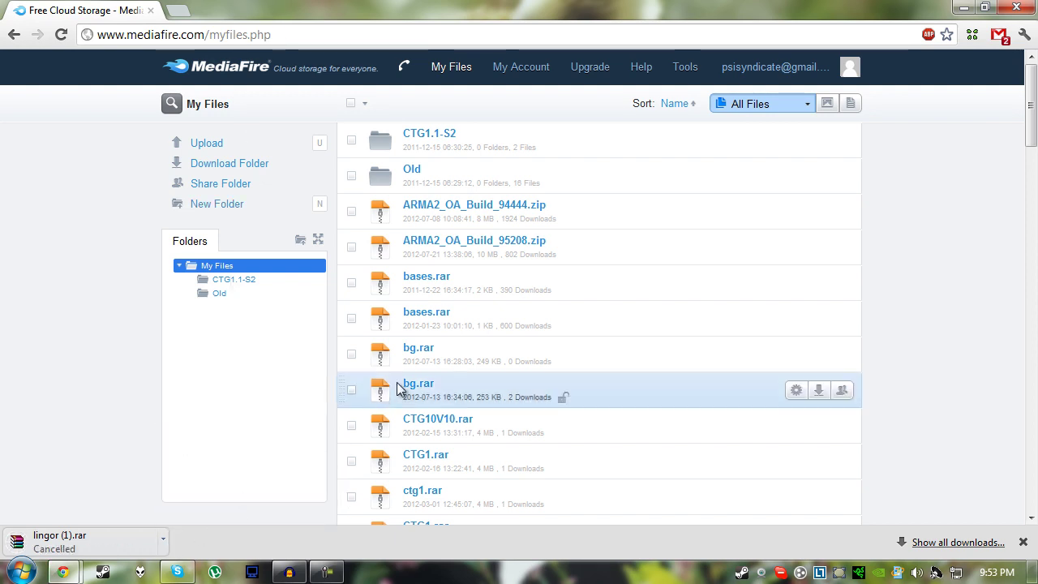
{"action": "left_click", "coordinate": [962, 8]}
Open the existing lingor.rar from the Downloads folder in WinRAR.
{"action": "left_click", "coordinate": [21, 572]}
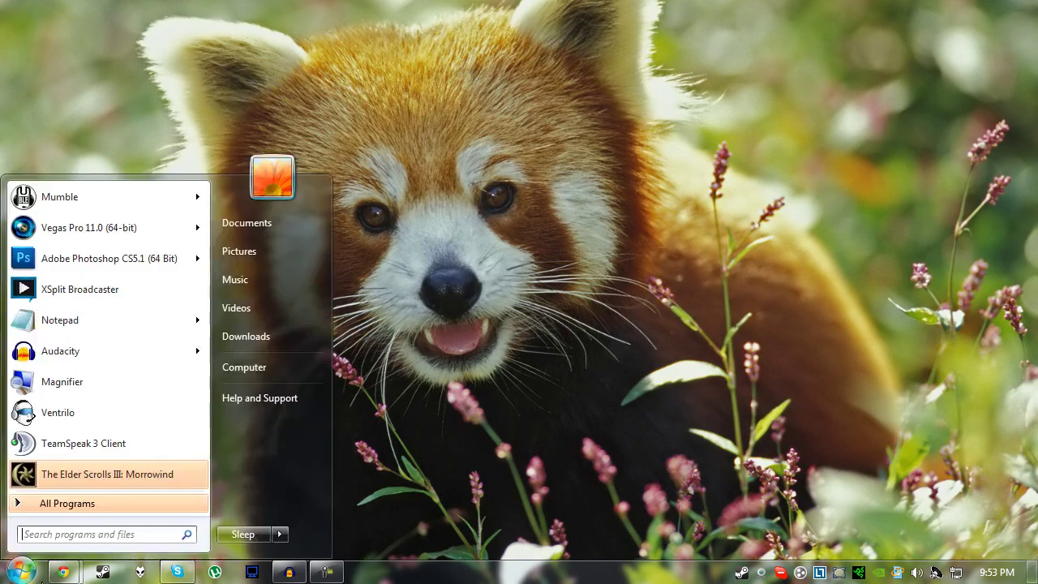
{"action": "left_click", "coordinate": [306, 336]}
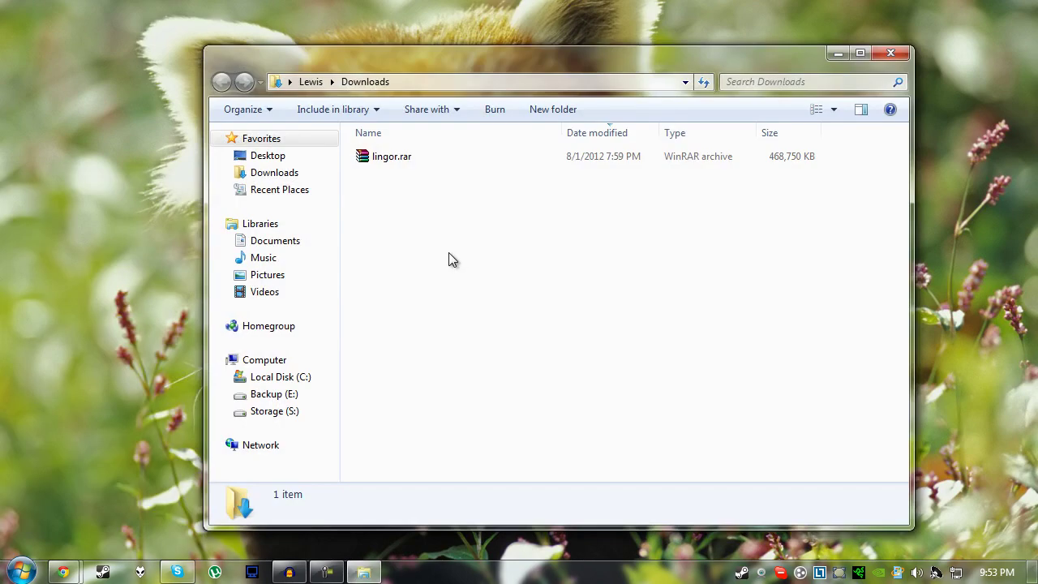
{"action": "double_click", "coordinate": [454, 156]}
{"action": "left_click", "coordinate": [454, 406]}
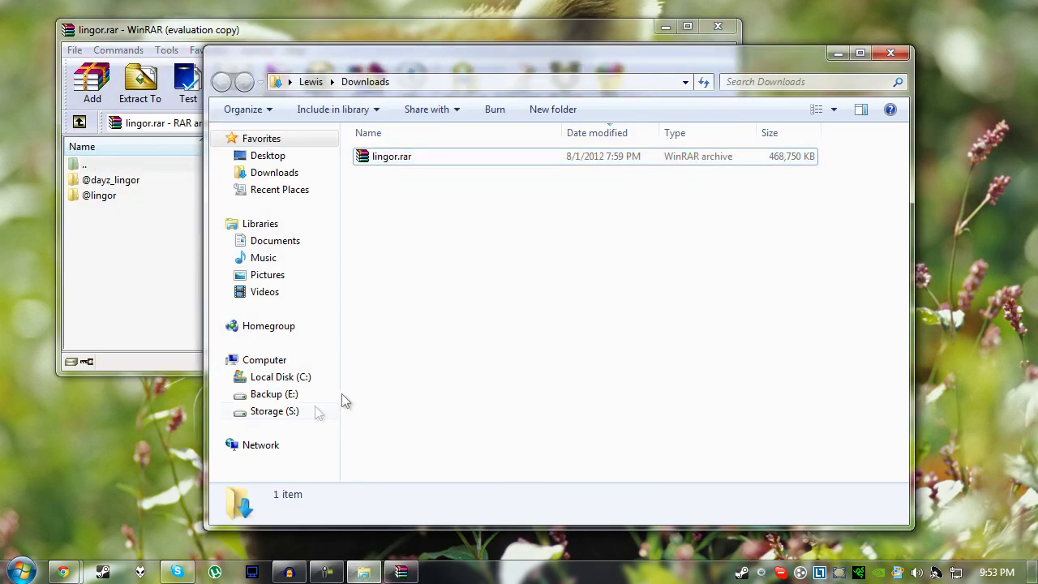
Navigate the file window to C:\Program Files (x86)\Steam\steamapps\common\arma 2 operation arrowhead and show its full path.
{"action": "left_click", "coordinate": [292, 376]}
{"action": "left_click", "coordinate": [648, 228]}
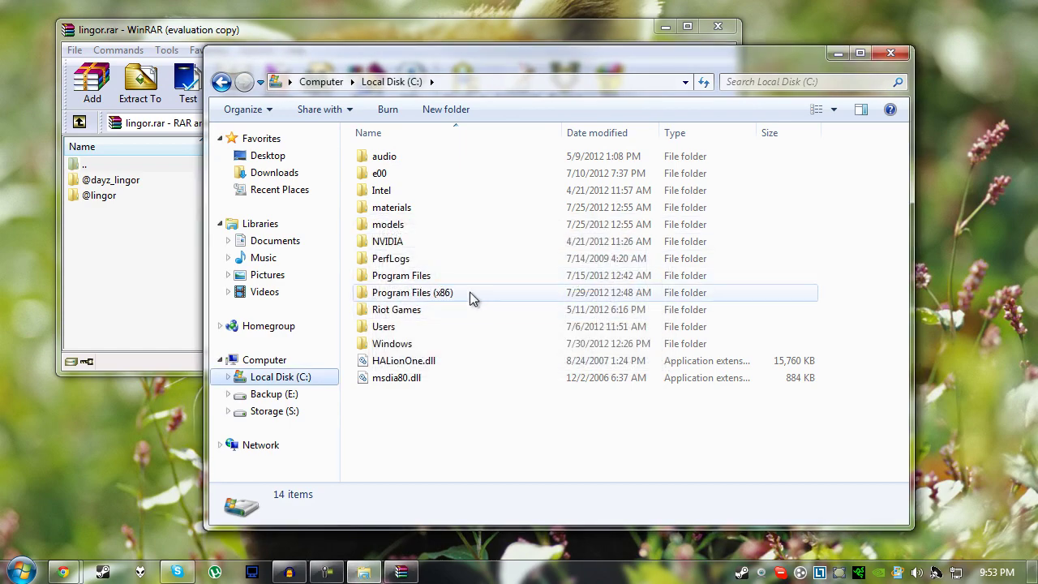
{"action": "double_click", "coordinate": [470, 292]}
{"action": "left_click", "coordinate": [445, 270]}
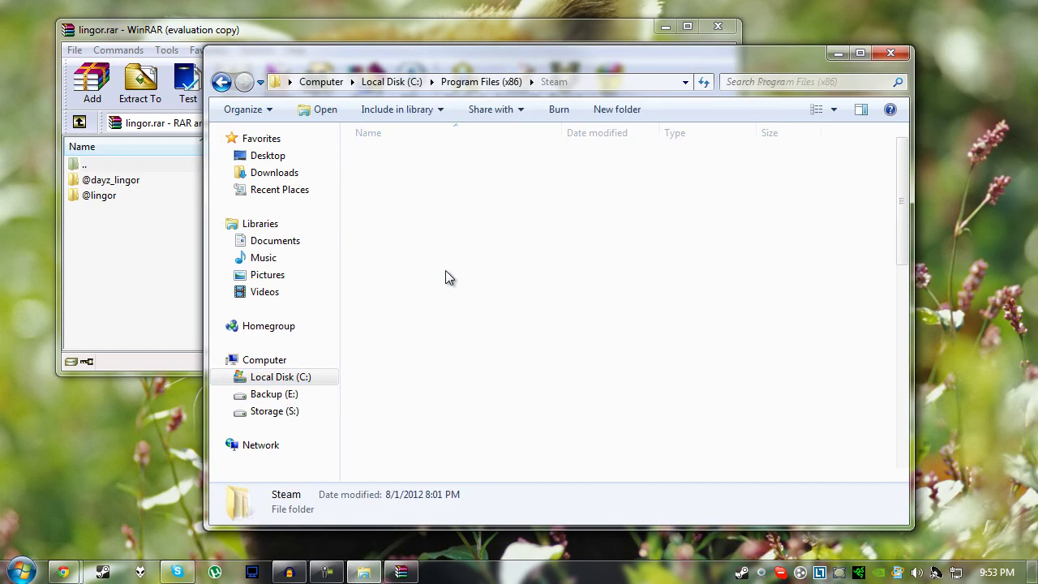
{"action": "double_click", "coordinate": [445, 270]}
{"action": "double_click", "coordinate": [444, 366]}
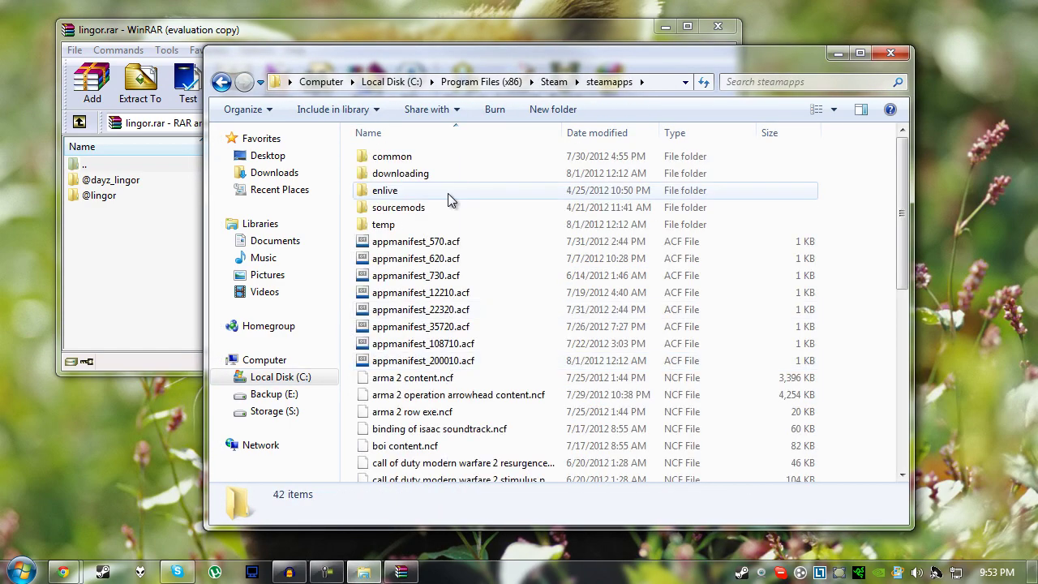
{"action": "double_click", "coordinate": [433, 156]}
{"action": "double_click", "coordinate": [457, 447]}
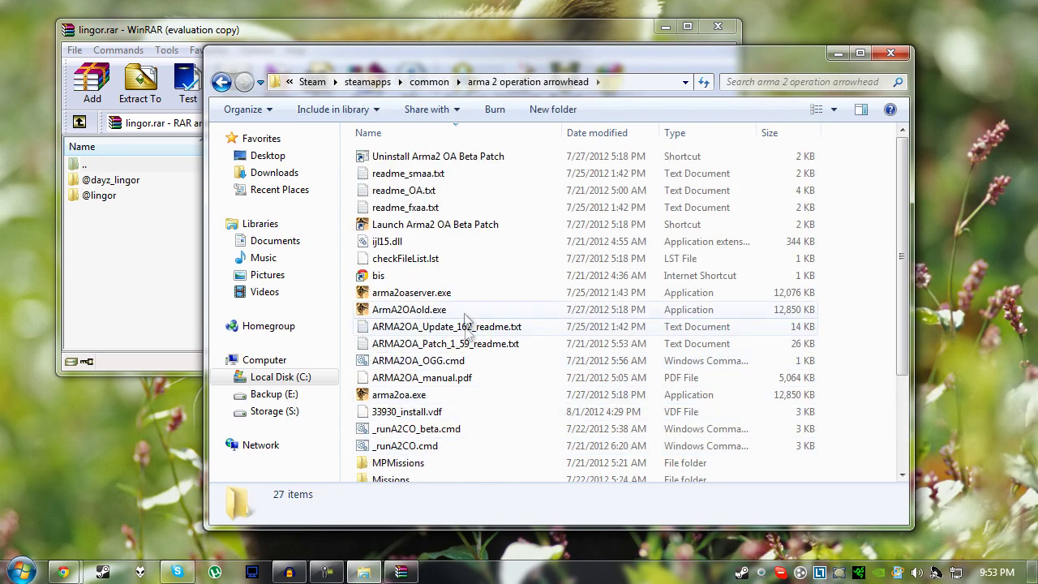
{"action": "scroll", "coordinate": [466, 319], "scroll_direction": "down", "scroll_amount": 3}
{"action": "left_click", "coordinate": [620, 82]}
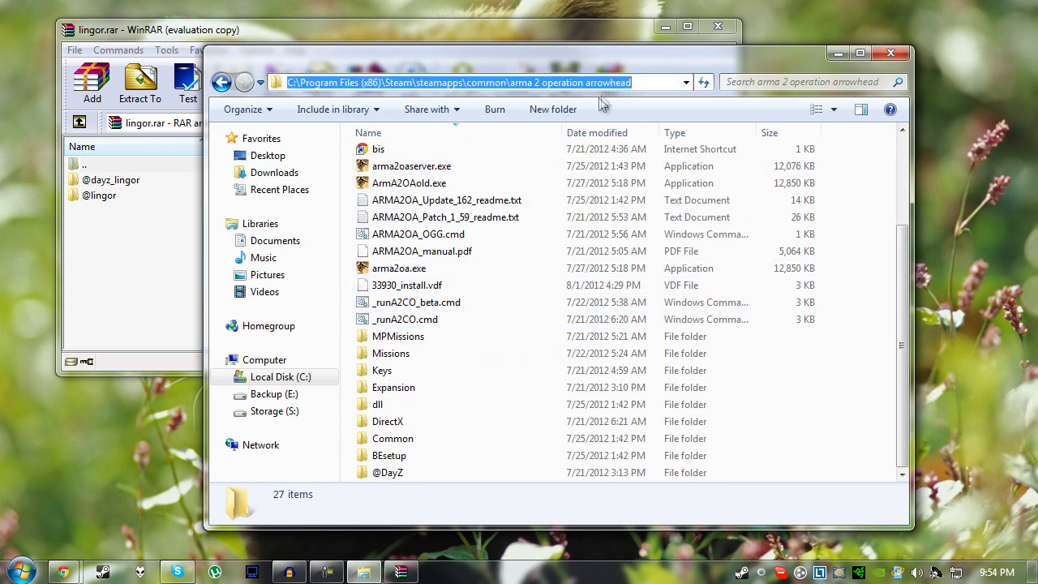
{"action": "left_click_drag", "start_coordinate": [653, 82], "coordinate": [272, 82]}
{"action": "left_click", "coordinate": [369, 82]}
{"action": "left_click_drag", "start_coordinate": [434, 66], "coordinate": [562, 79]}
{"action": "left_click", "coordinate": [176, 253]}
{"action": "left_click_drag", "start_coordinate": [158, 232], "coordinate": [122, 183]}
{"action": "left_click_drag", "start_coordinate": [109, 183], "coordinate": [1000, 297]}
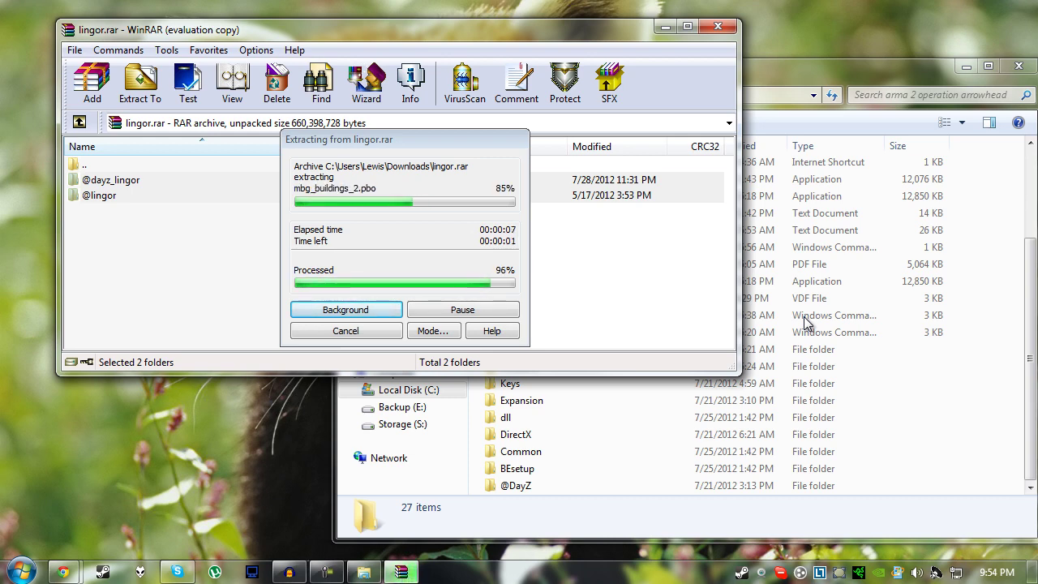
{"action": "left_click", "coordinate": [725, 31]}
{"action": "left_click_drag", "start_coordinate": [787, 71], "coordinate": [717, 68]}
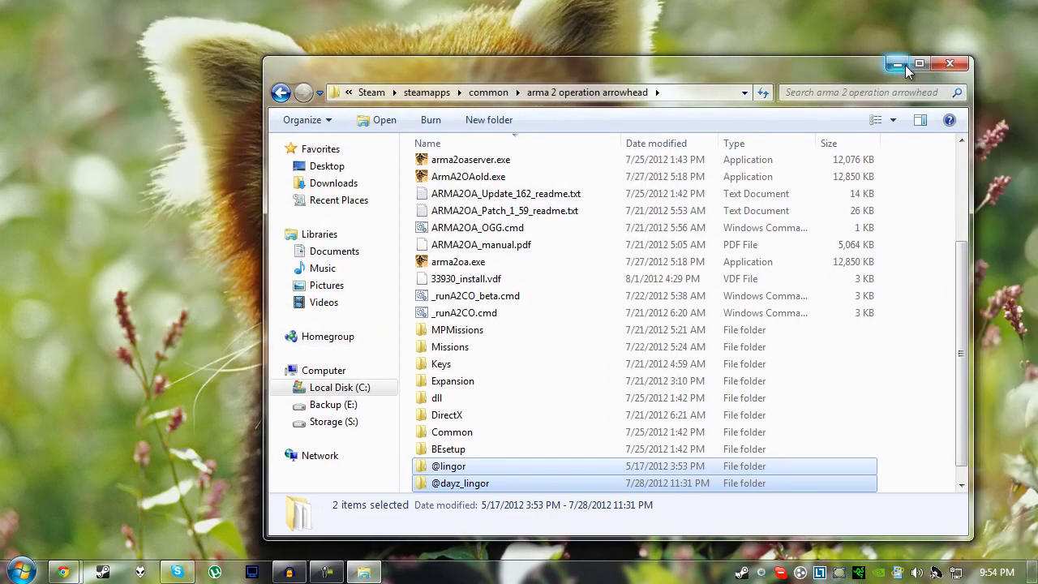
{"action": "left_click", "coordinate": [897, 64]}
Switch to Steam and open the launch options of ARMA 2: Operation Arrowhead from the game library.
{"action": "left_click", "coordinate": [741, 573]}
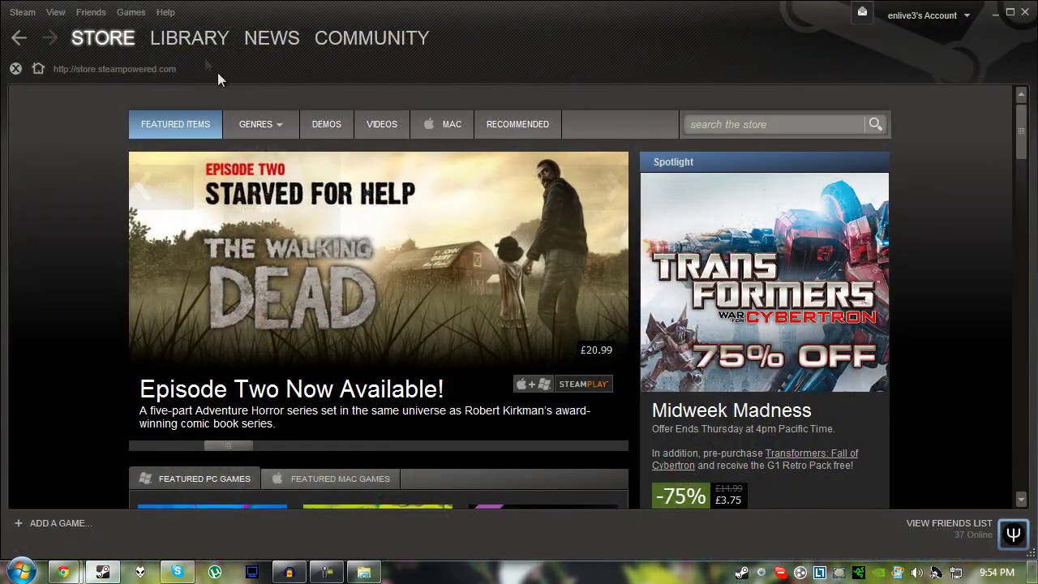
{"action": "left_click", "coordinate": [194, 40]}
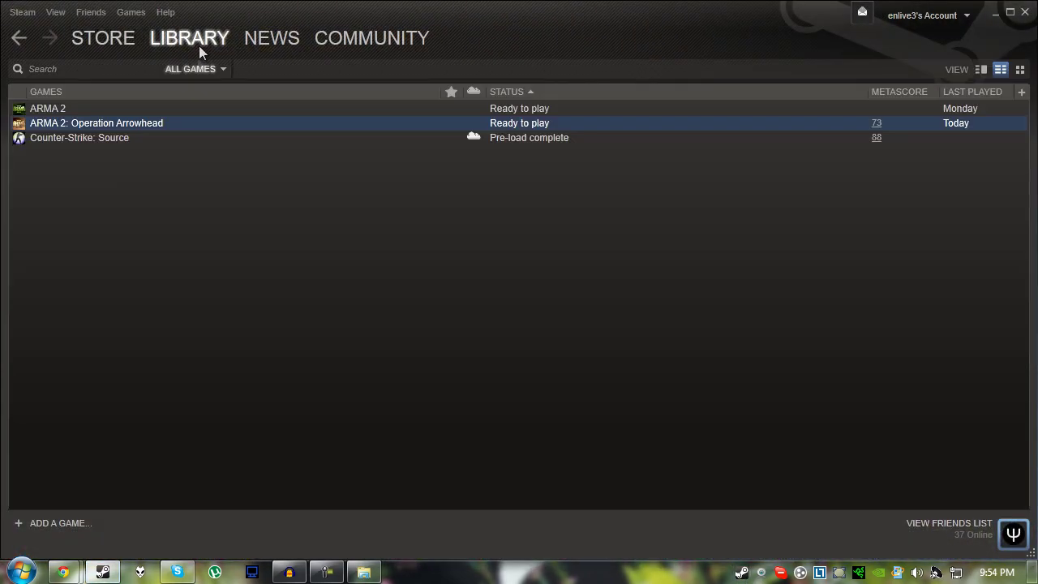
{"action": "right_click", "coordinate": [175, 124]}
{"action": "left_click", "coordinate": [264, 436]}
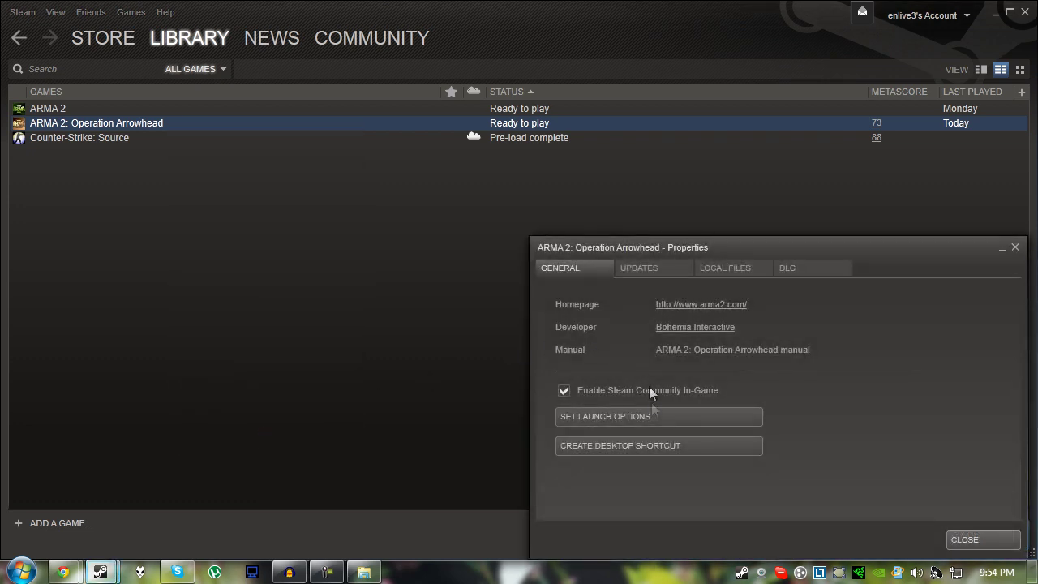
{"action": "left_click", "coordinate": [654, 422]}
Examine the launch options line from its -mod folders through the -nosplash, -beta and -window parameters, and close both dialogs without changes.
{"action": "left_click_drag", "start_coordinate": [583, 292], "coordinate": [445, 288]}
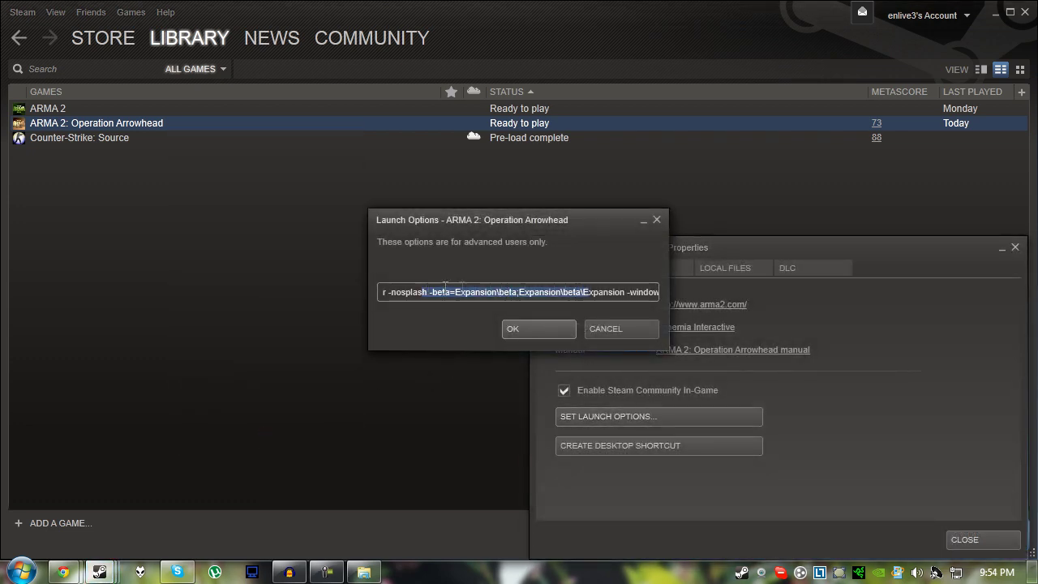
{"action": "left_click", "coordinate": [632, 296]}
{"action": "left_click_drag", "start_coordinate": [628, 294], "coordinate": [392, 271]}
{"action": "left_click", "coordinate": [629, 295]}
{"action": "left_click", "coordinate": [645, 292]}
{"action": "left_click_drag", "start_coordinate": [572, 294], "coordinate": [660, 290]}
{"action": "left_click", "coordinate": [589, 292]}
{"action": "left_click", "coordinate": [630, 291]}
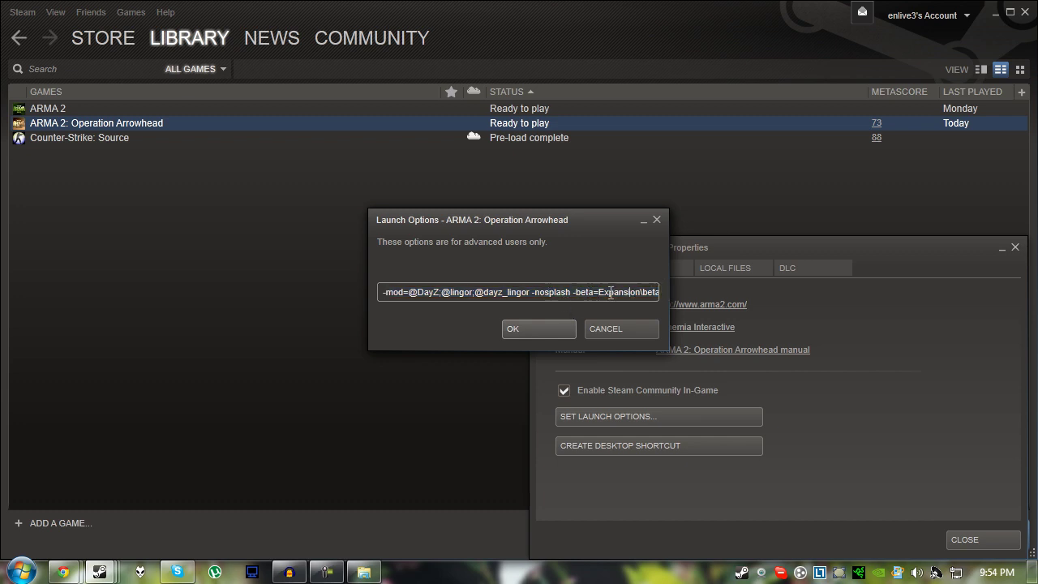
{"action": "left_click_drag", "start_coordinate": [611, 292], "coordinate": [656, 299]}
{"action": "left_click", "coordinate": [655, 298]}
{"action": "left_click", "coordinate": [656, 219]}
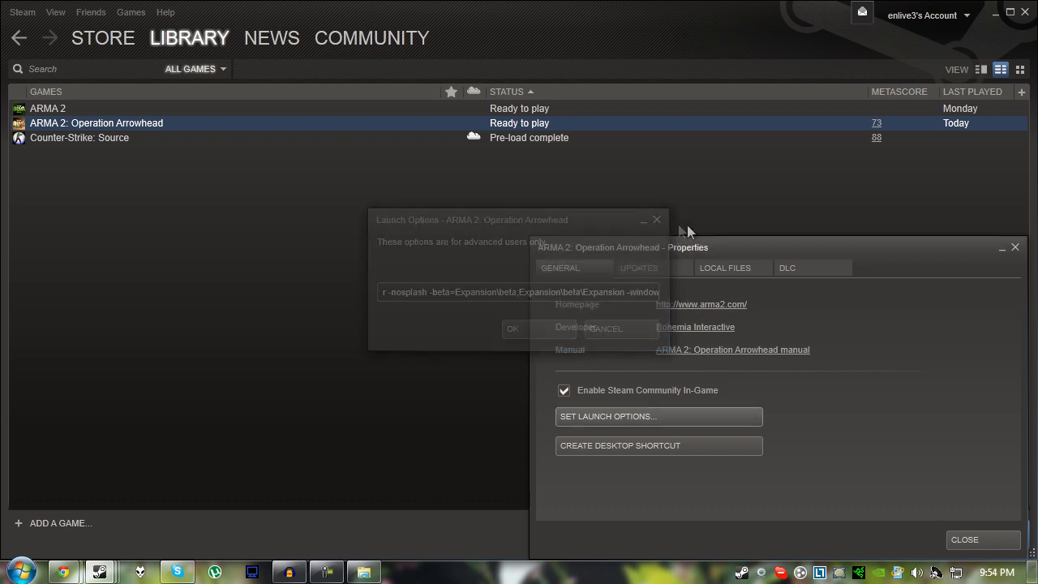
{"action": "left_click_drag", "start_coordinate": [821, 245], "coordinate": [704, 240]}
{"action": "left_click", "coordinate": [899, 242]}
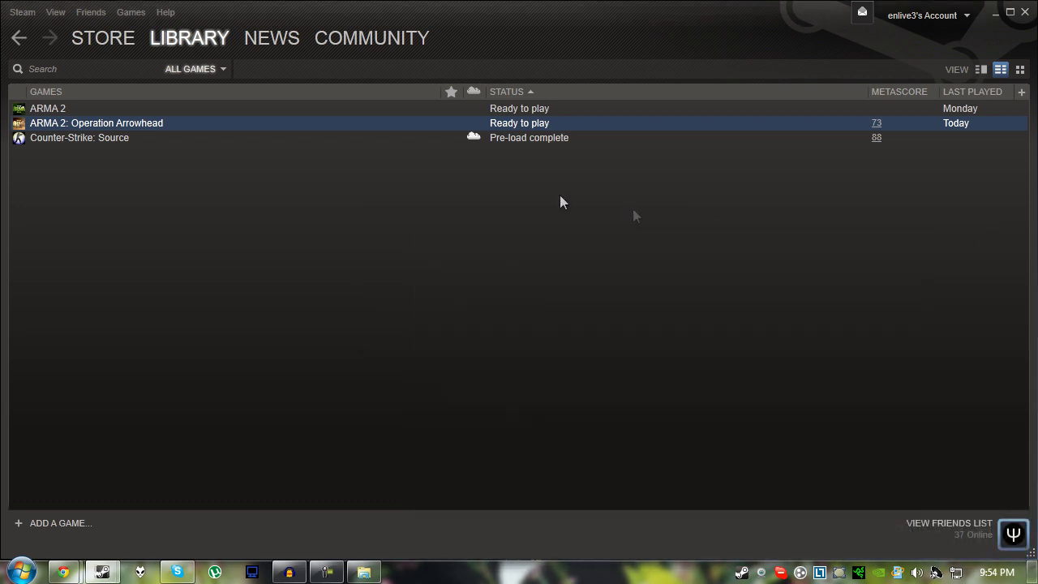
Launch ARMA 2: Operation Arrowhead from the library and close the Steam window.
{"action": "double_click", "coordinate": [331, 123]}
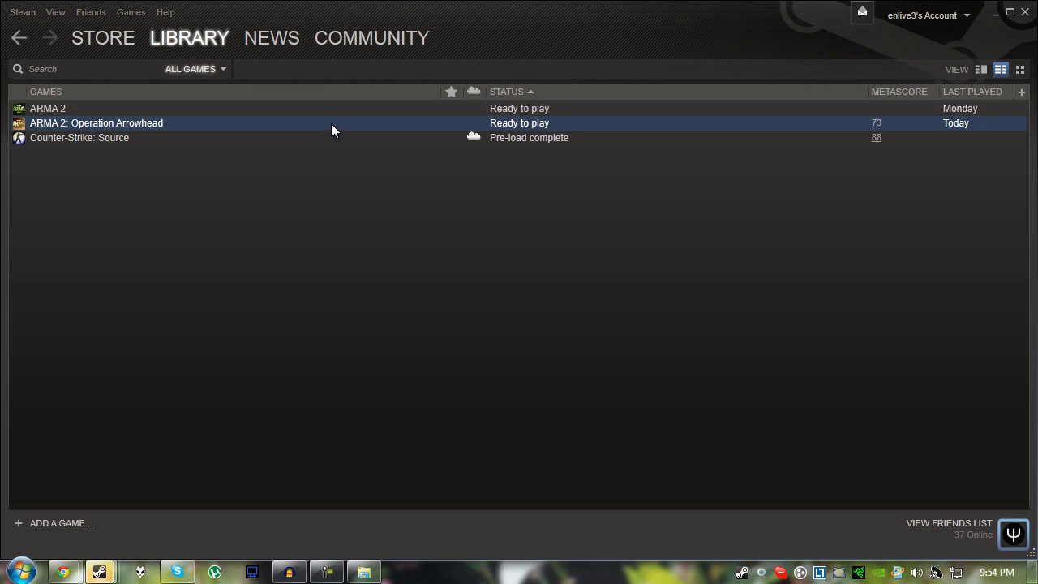
{"action": "left_click", "coordinate": [503, 317]}
{"action": "left_click", "coordinate": [550, 358]}
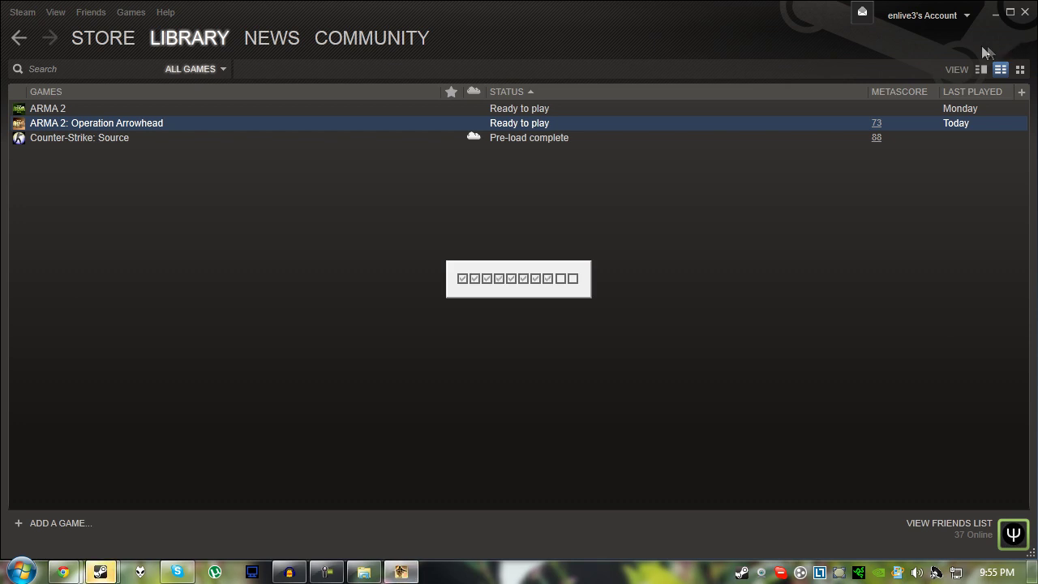
{"action": "left_click", "coordinate": [1024, 12]}
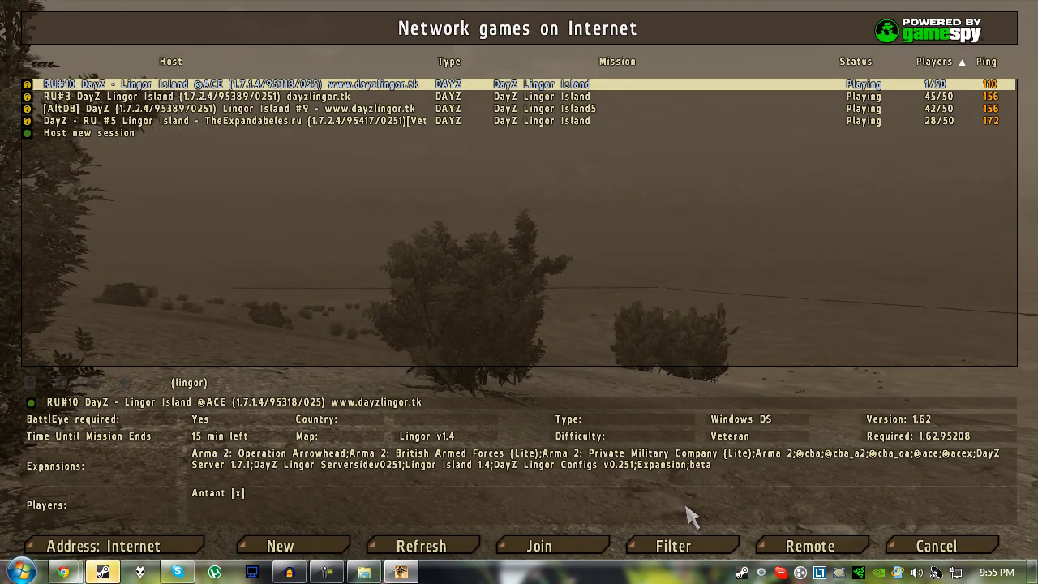
Filter the Internet server list by the host name lingor.
{"action": "left_click", "coordinate": [692, 548]}
{"action": "double_click", "coordinate": [478, 180]}
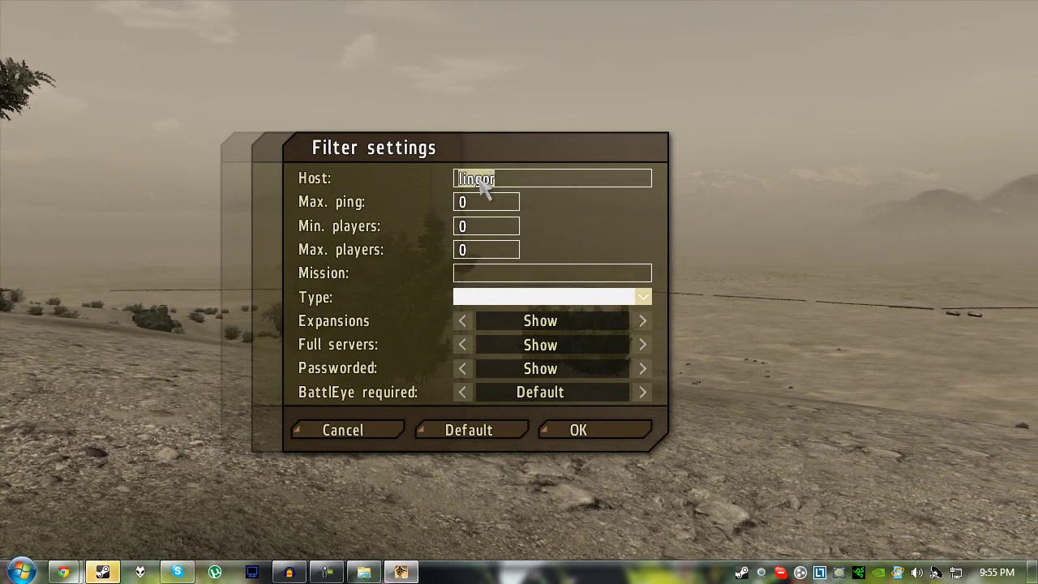
{"action": "left_click", "coordinate": [612, 429]}
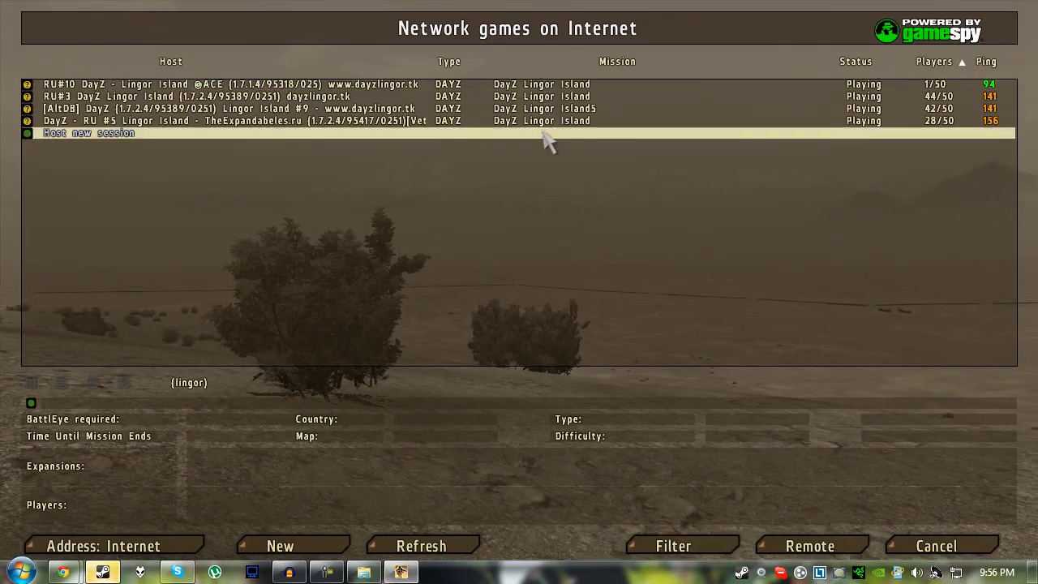
Go through the listed DayZ Lingor Island servers and compare their versions, required expansions, player counts and pings.
{"action": "left_click", "coordinate": [552, 123]}
{"action": "key", "text": "Up"}
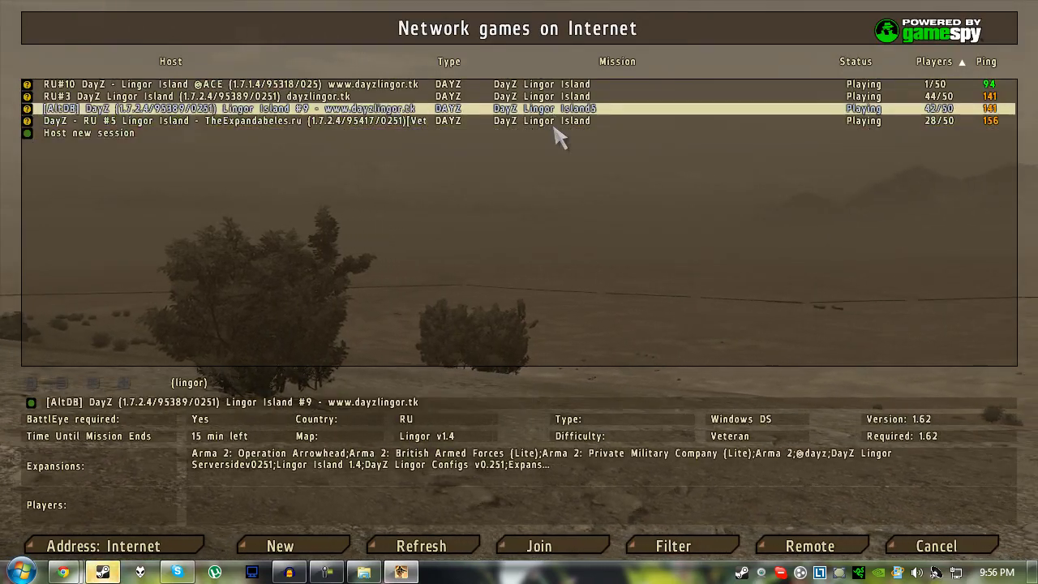
{"action": "key", "text": "Up"}
{"action": "key", "text": "Up"}
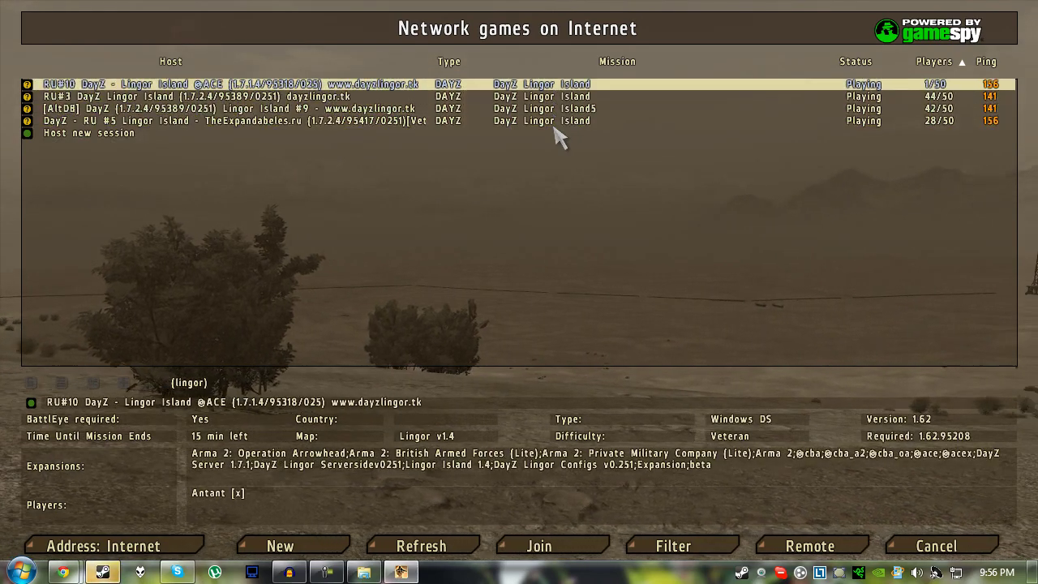
{"action": "key", "text": "Down"}
{"action": "key", "text": "Down"}
{"action": "key", "text": "Up"}
{"action": "key", "text": "Up"}
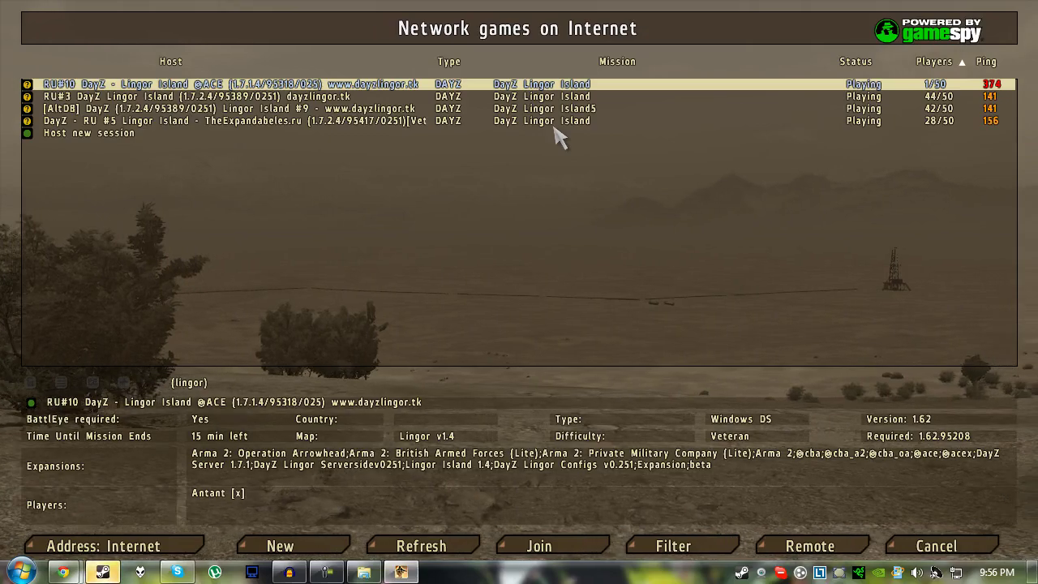
{"action": "key", "text": "Down"}
{"action": "key", "text": "Up"}
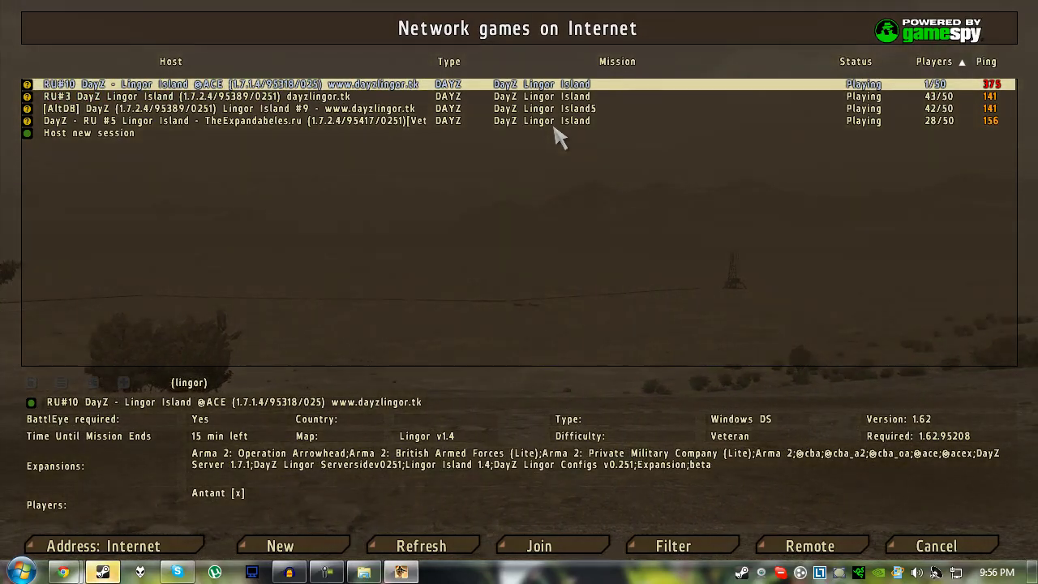
{"action": "key", "text": "Down"}
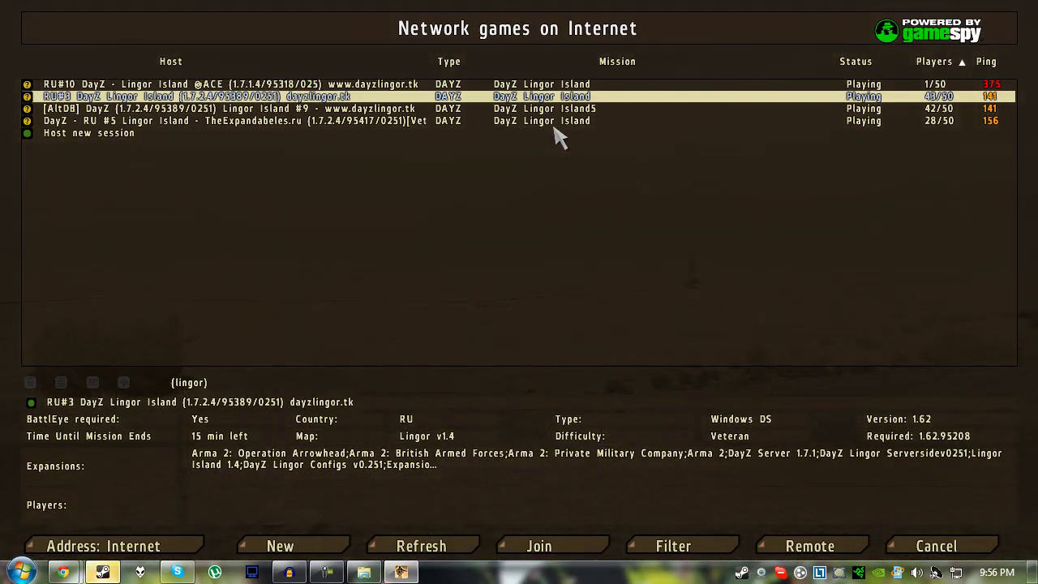
{"action": "key", "text": "Down"}
{"action": "key", "text": "Up"}
{"action": "key", "text": "Up"}
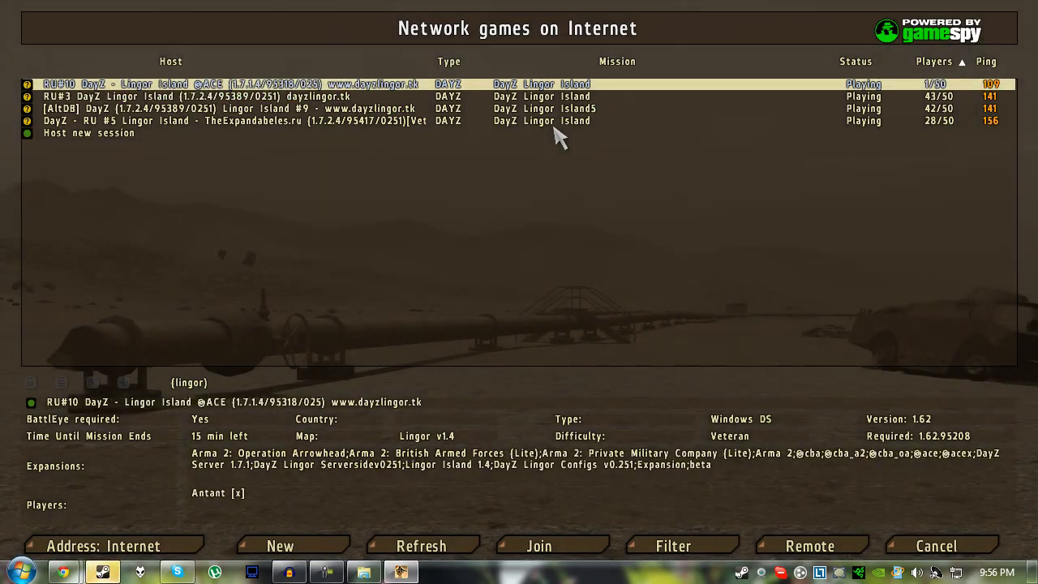
{"action": "key", "text": "Down"}
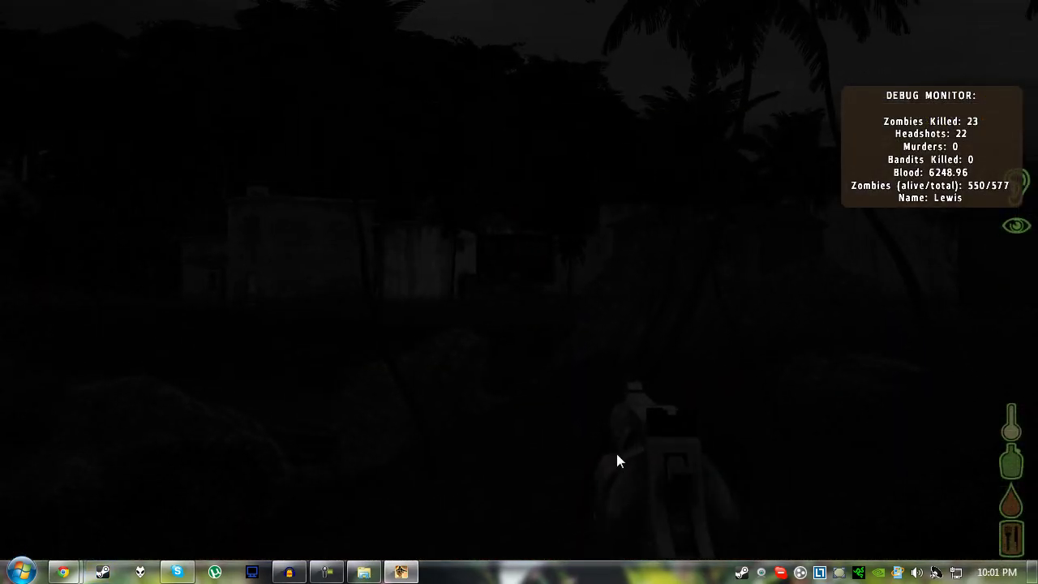
Leave the running game in the background and show the desktop.
{"action": "key", "text": "KP_Enter"}
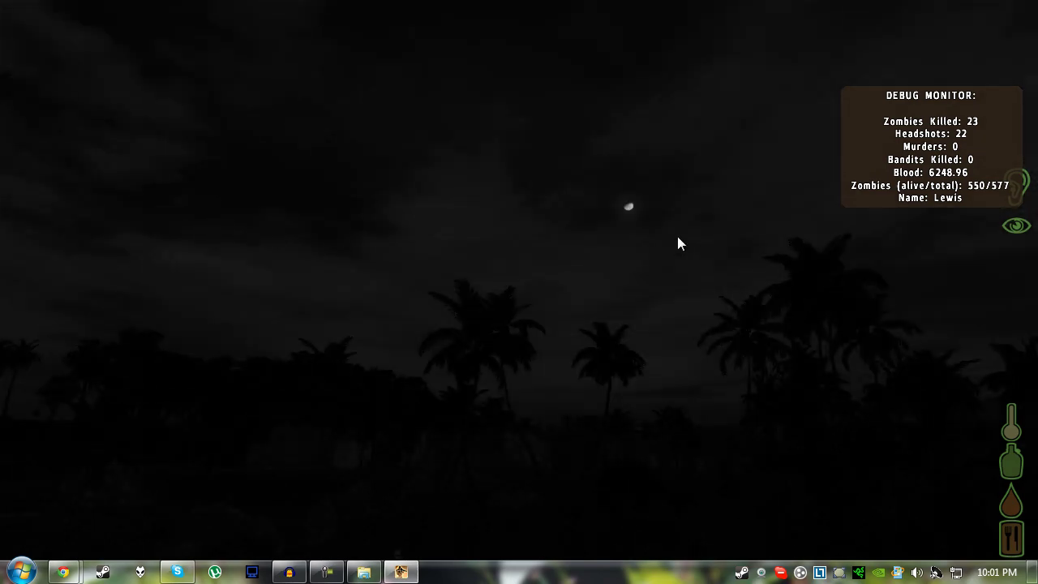
{"action": "key", "text": "alt+Tab"}
{"action": "key", "text": "alt+Tab"}
{"action": "left_click", "coordinate": [1031, 577]}
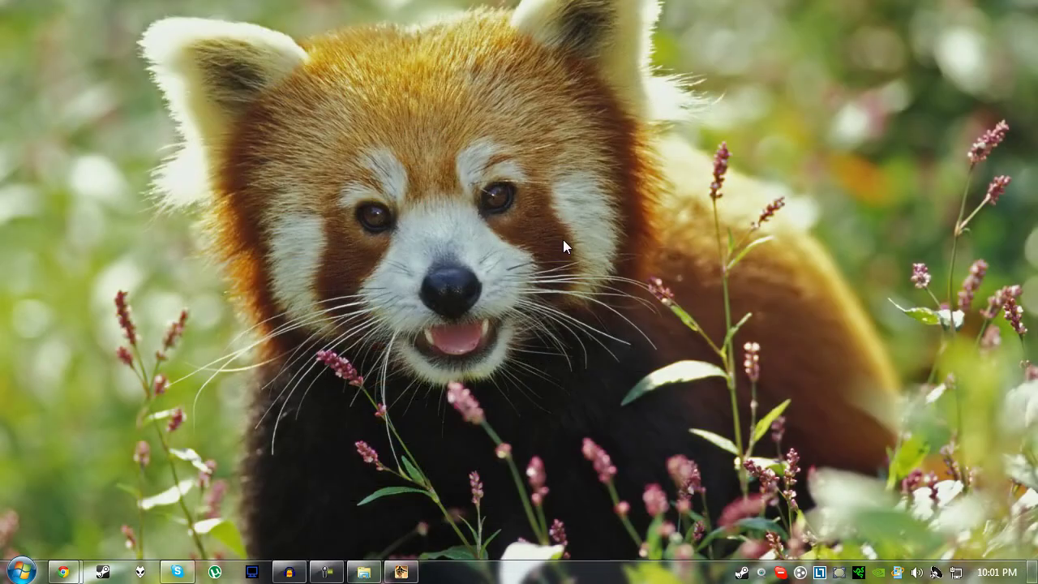